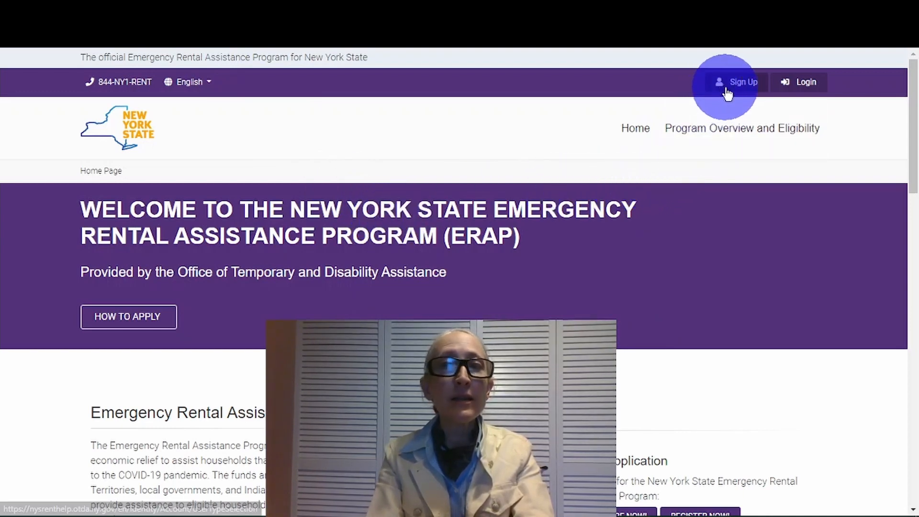
Step: Log in to the ERAP portal with the saved email and password from the autofill list
{"action": "left_click", "coordinate": [807, 87]}
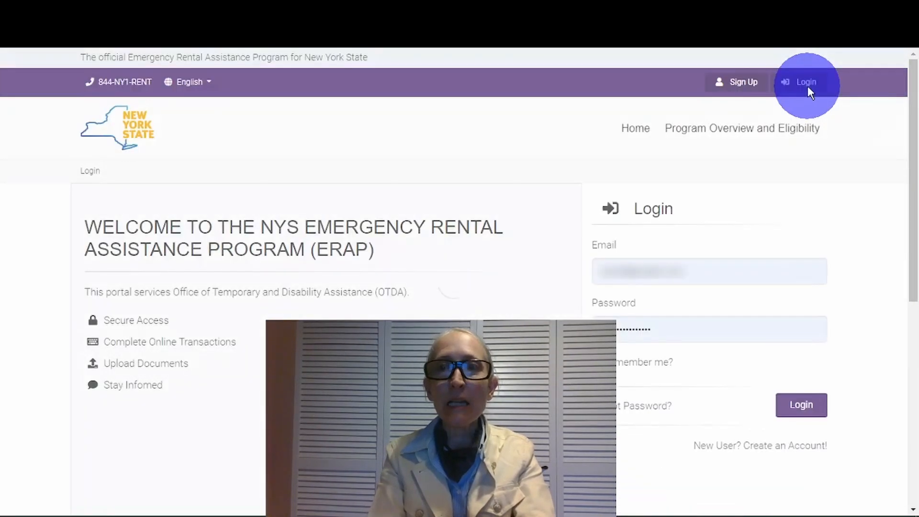
{"action": "left_click", "coordinate": [705, 269]}
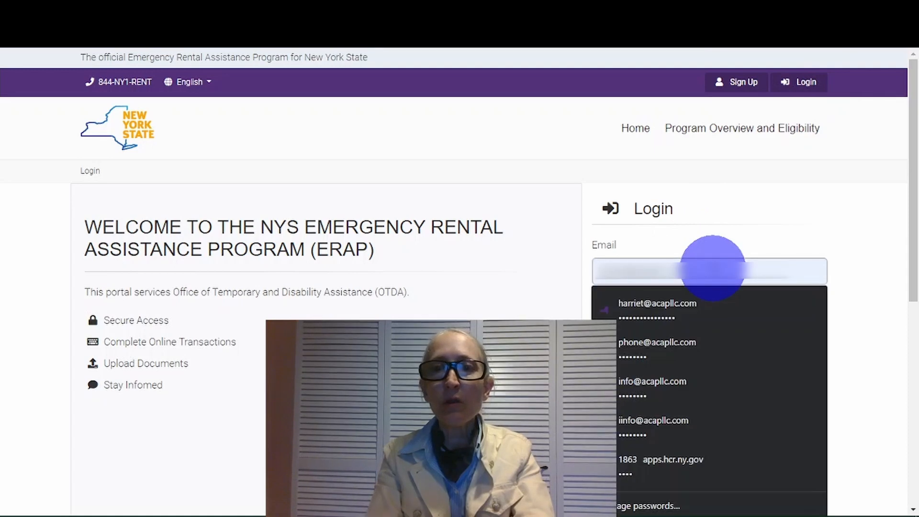
{"action": "left_click", "coordinate": [660, 355]}
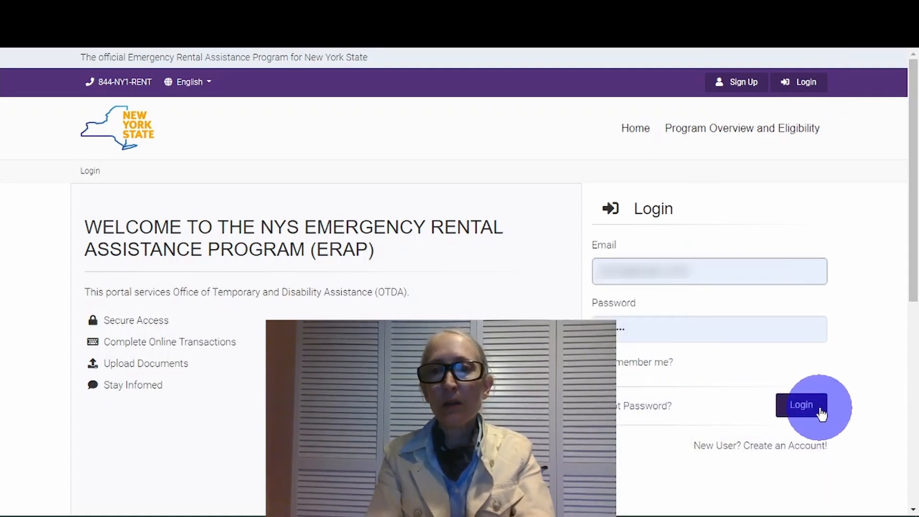
{"action": "left_click", "coordinate": [802, 408]}
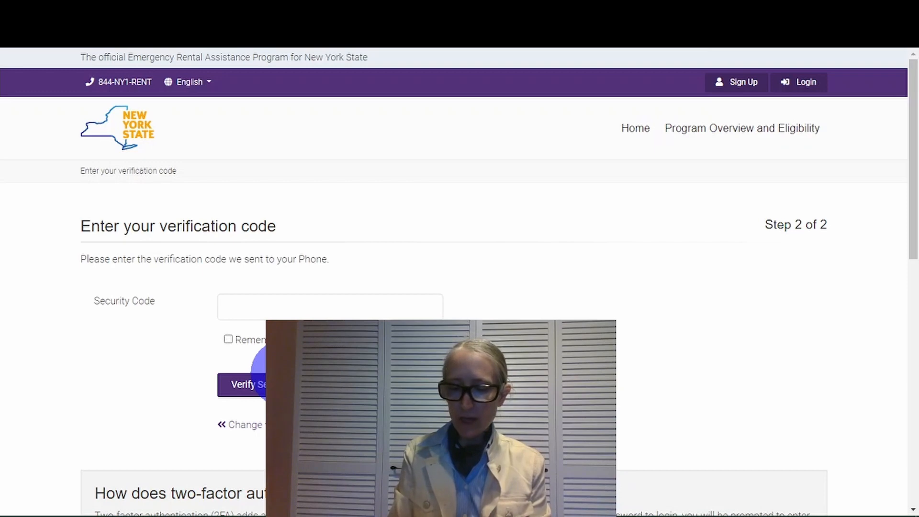
Step: Enter the security code sent to the phone and verify it to finish signing in
{"action": "left_click", "coordinate": [246, 307]}
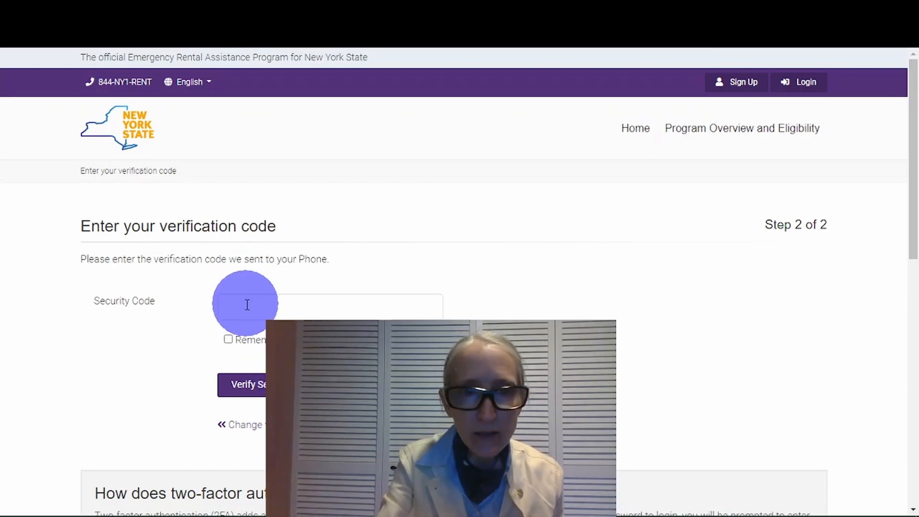
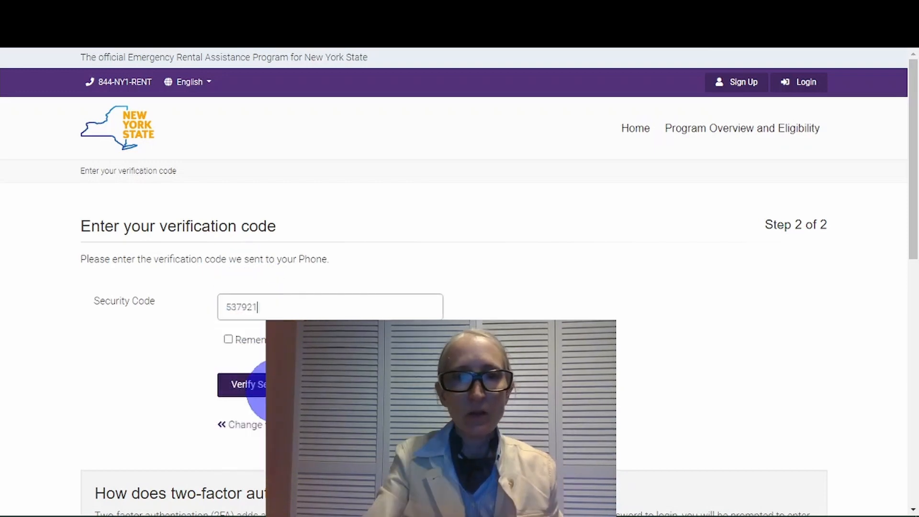
{"action": "left_click", "coordinate": [270, 386]}
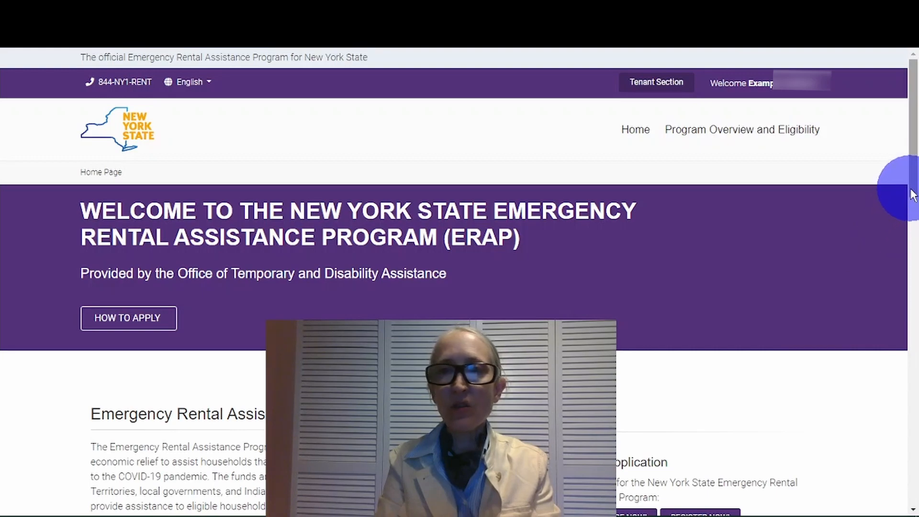
Step: Choose Start/Resume Now on the home page, then New Application
{"action": "left_click_drag", "start_coordinate": [911, 193], "coordinate": [913, 213]}
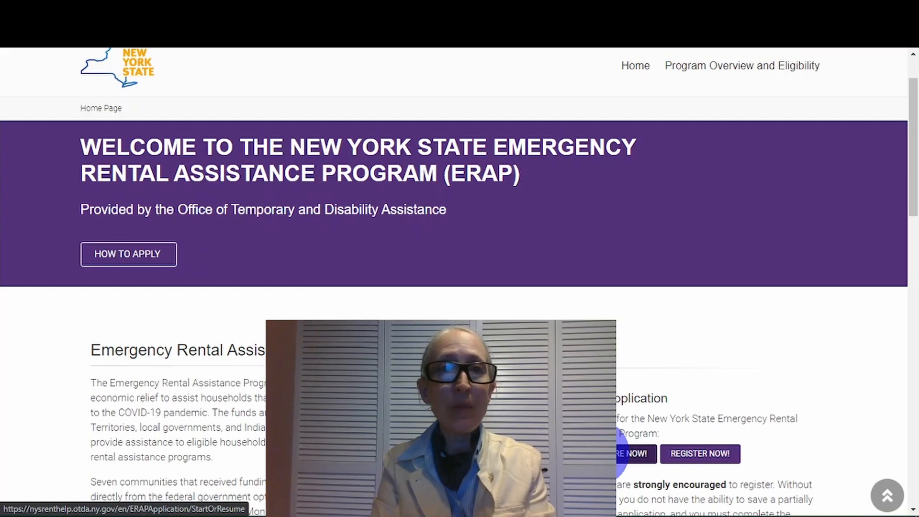
{"action": "left_click", "coordinate": [611, 453]}
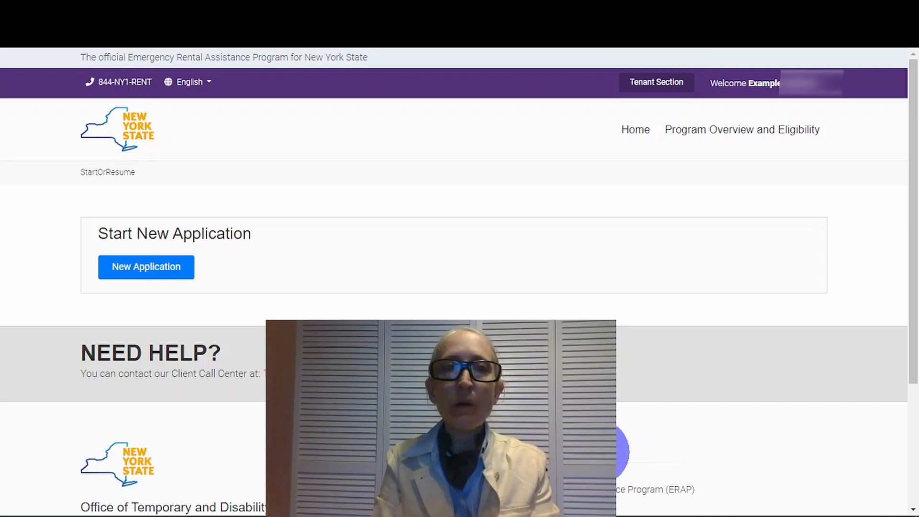
{"action": "left_click", "coordinate": [147, 276]}
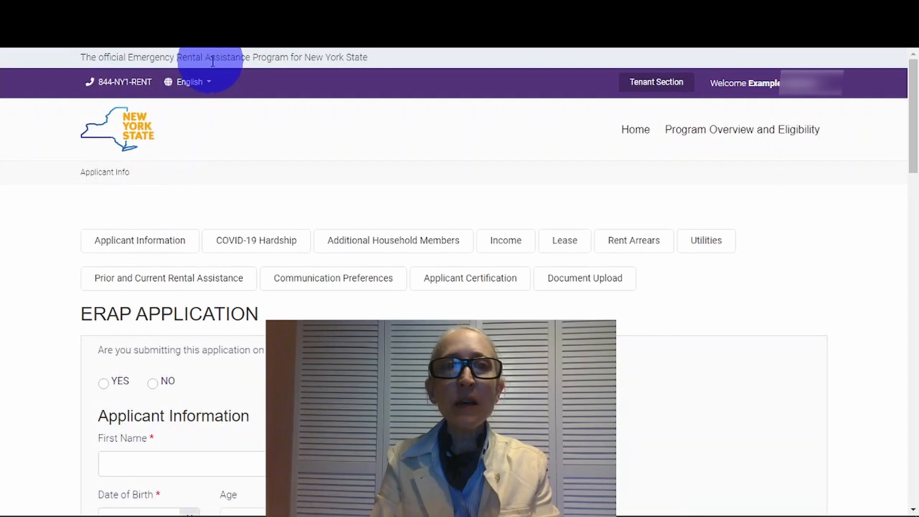
{"action": "left_click", "coordinate": [211, 88]}
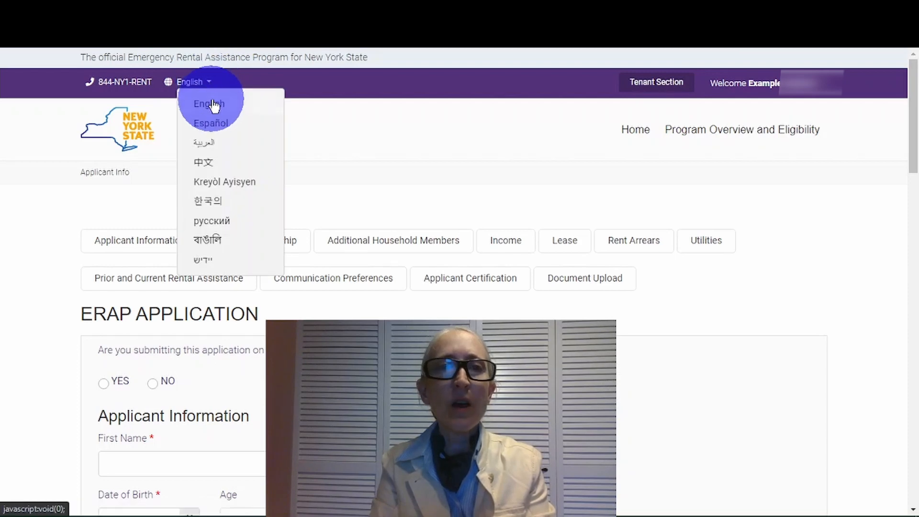
{"action": "scroll", "coordinate": [220, 213], "scroll_direction": "down", "scroll_amount": 1}
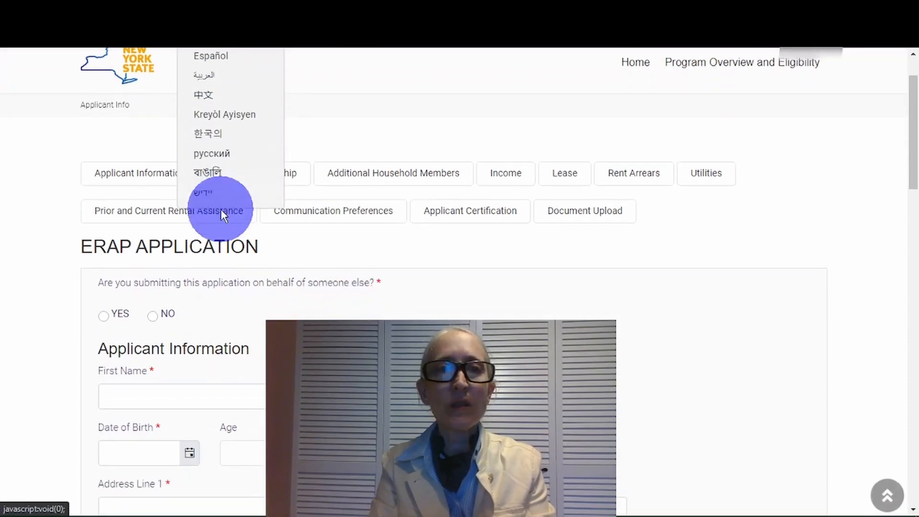
{"action": "scroll", "coordinate": [220, 207], "scroll_direction": "up", "scroll_amount": 2}
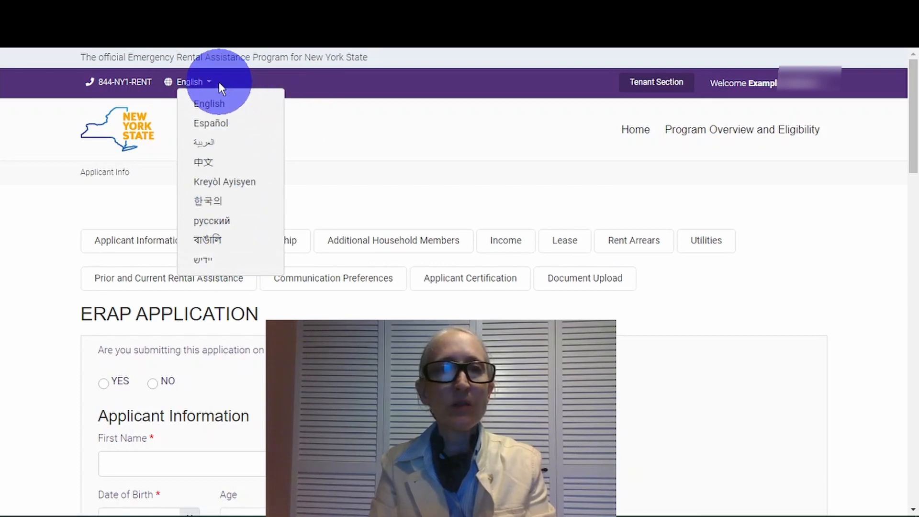
{"action": "left_click", "coordinate": [216, 105]}
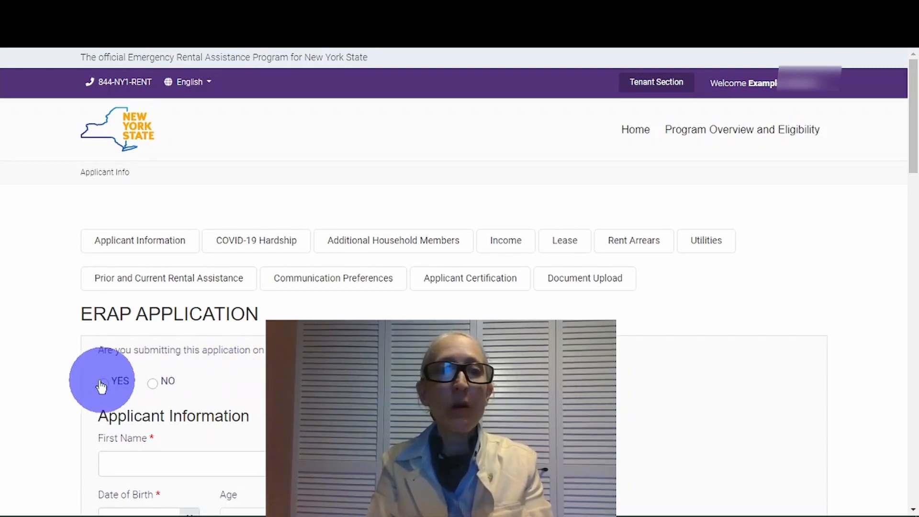
Step: Answer NO to submitting on someone else's behalf and move down to the name fields
{"action": "left_click", "coordinate": [153, 384]}
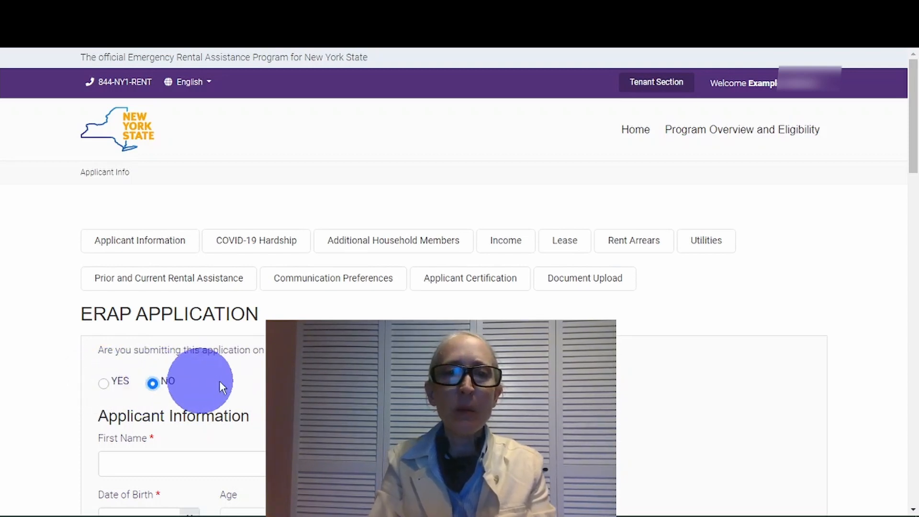
{"action": "scroll", "coordinate": [277, 378], "scroll_direction": "down", "scroll_amount": 1}
{"action": "scroll", "coordinate": [278, 378], "scroll_direction": "down", "scroll_amount": 1}
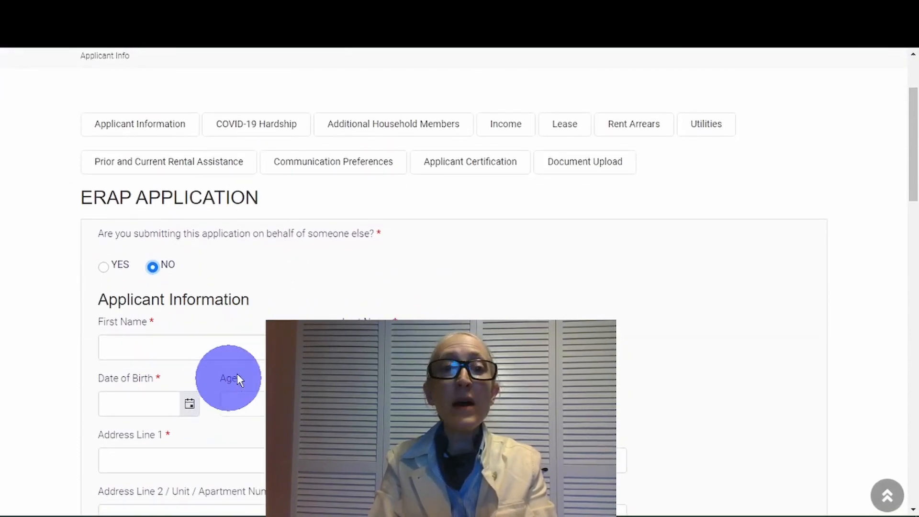
{"action": "scroll", "coordinate": [268, 359], "scroll_direction": "down", "scroll_amount": 2}
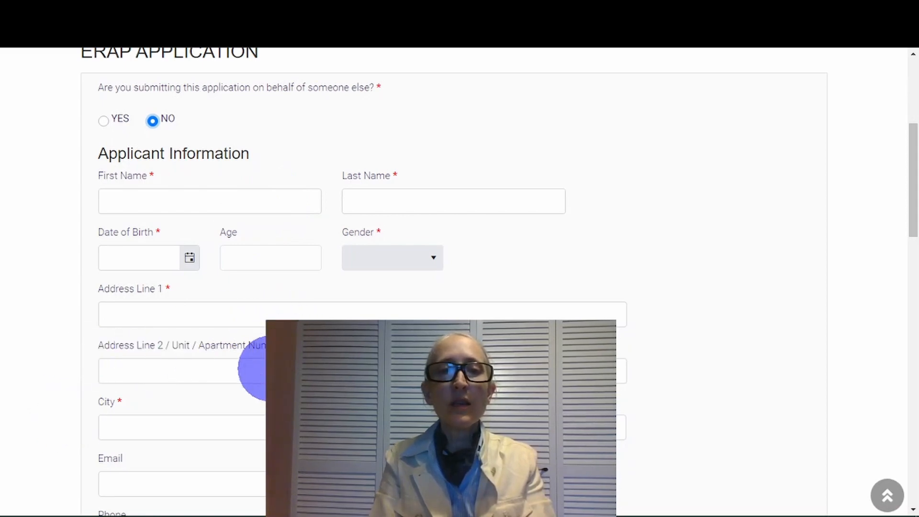
Step: Enter the applicant's first and last name, birth date 4/1/1970, and gender Female
{"action": "left_click", "coordinate": [127, 205]}
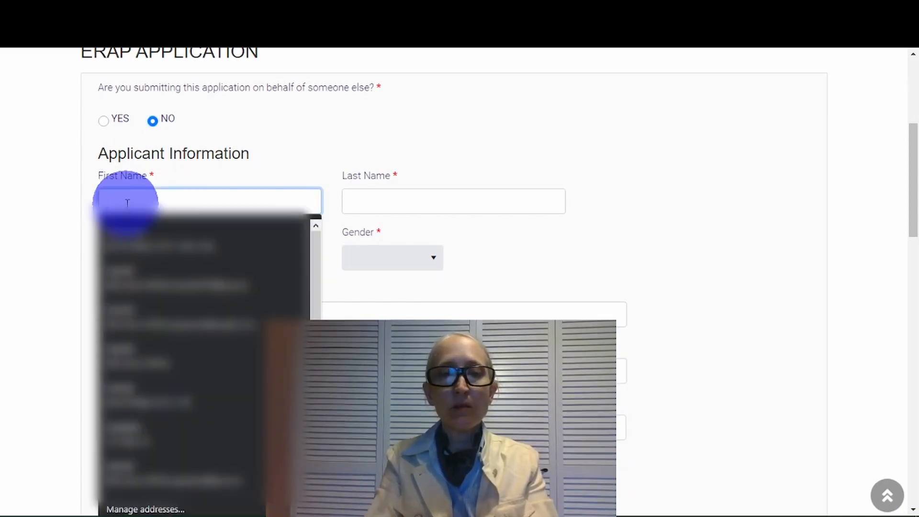
{"action": "type", "text": "Example"}
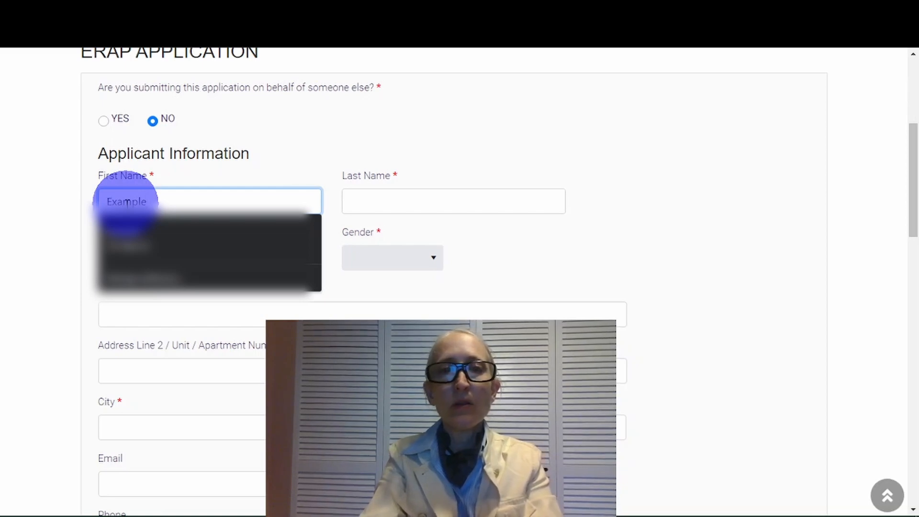
{"action": "key", "text": "Tab"}
{"action": "type", "text": "La"}
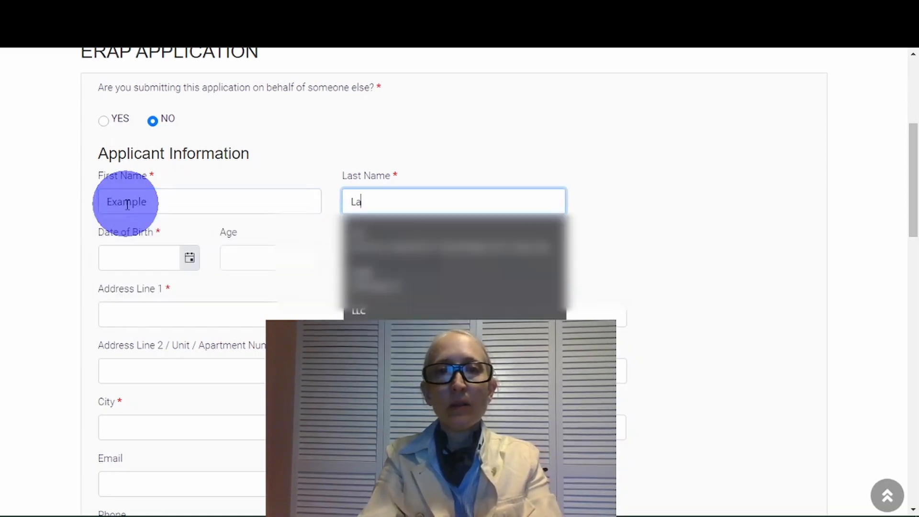
{"action": "type", "text": "st Name"}
{"action": "key", "text": "Tab"}
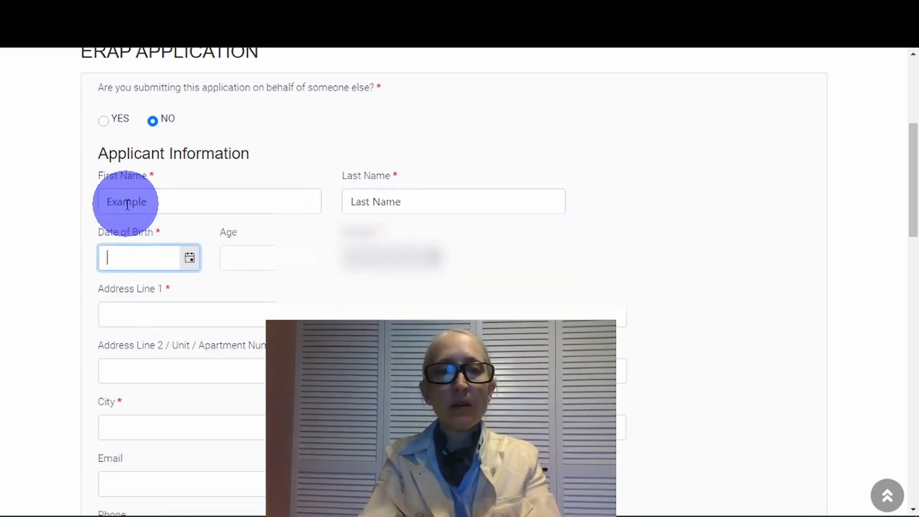
{"action": "type", "text": "4/"}
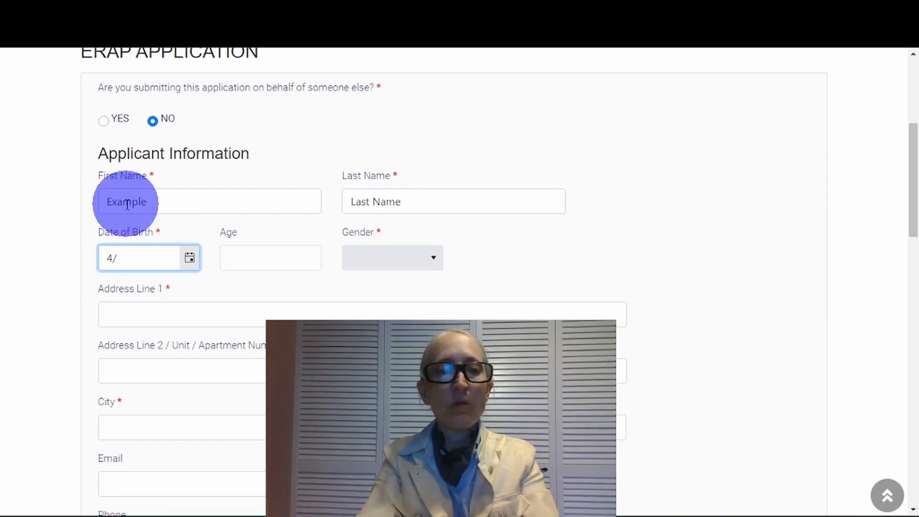
{"action": "type", "text": "1/"}
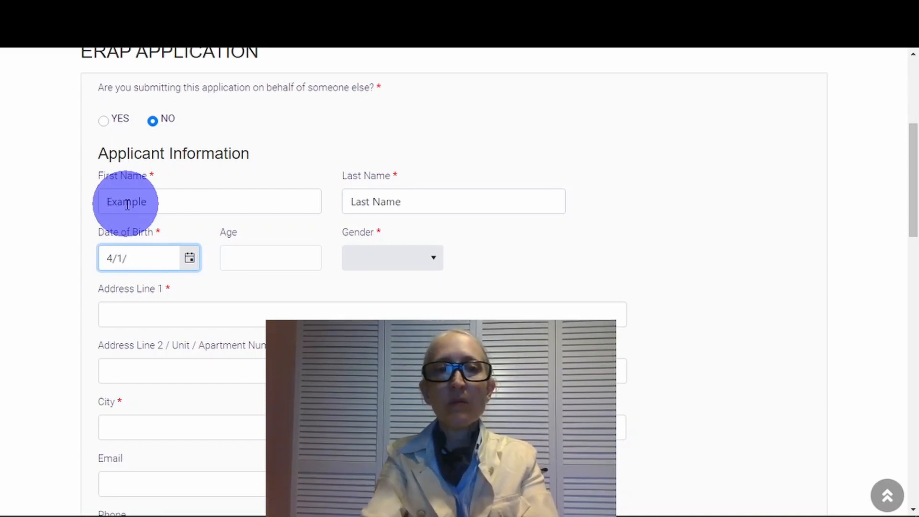
{"action": "type", "text": "1970"}
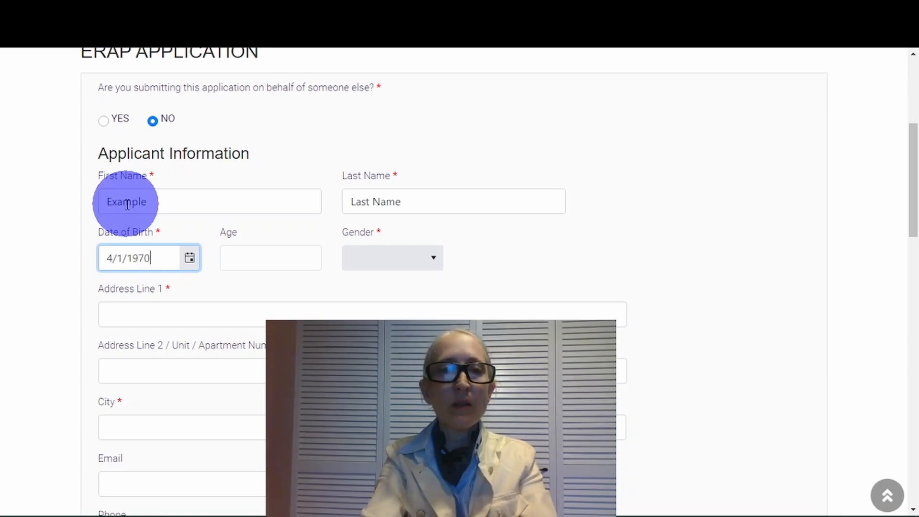
{"action": "key", "text": "Tab"}
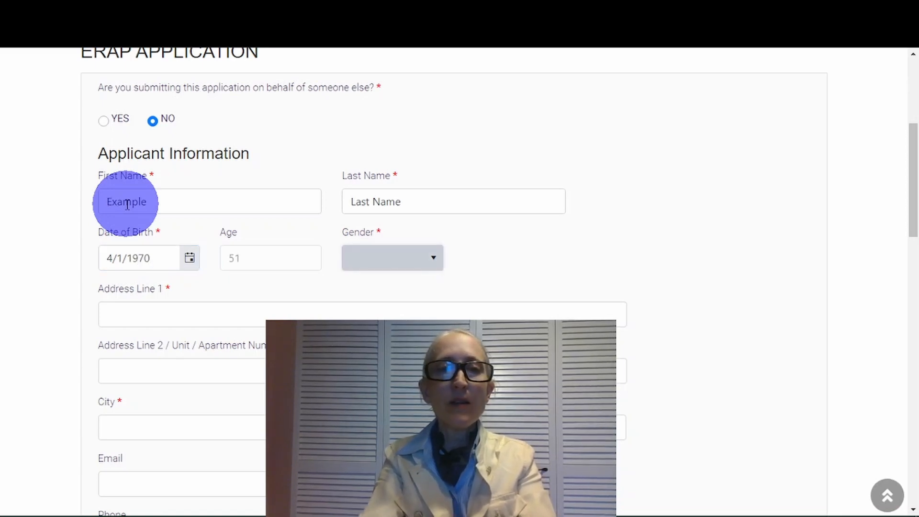
{"action": "left_click", "coordinate": [435, 262]}
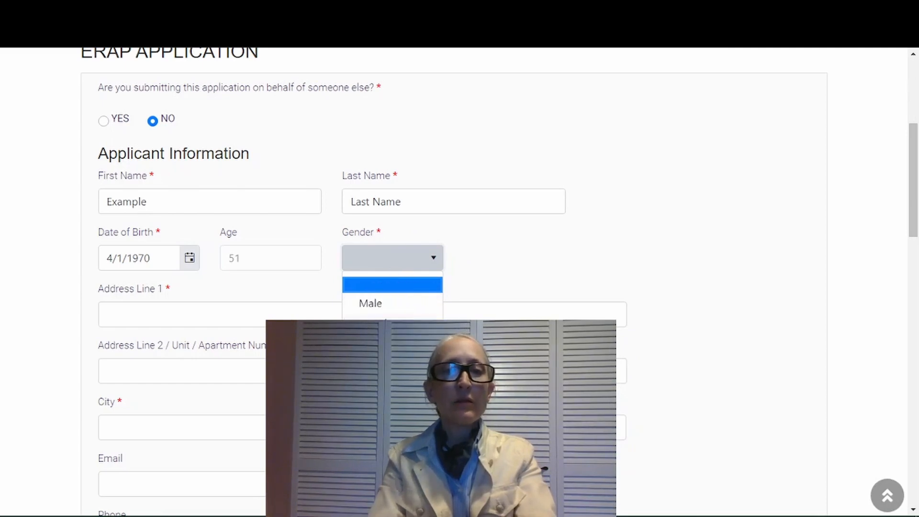
{"action": "left_click", "coordinate": [375, 320]}
Step: Fill in the applicant's street address line and city
{"action": "left_click", "coordinate": [142, 314]}
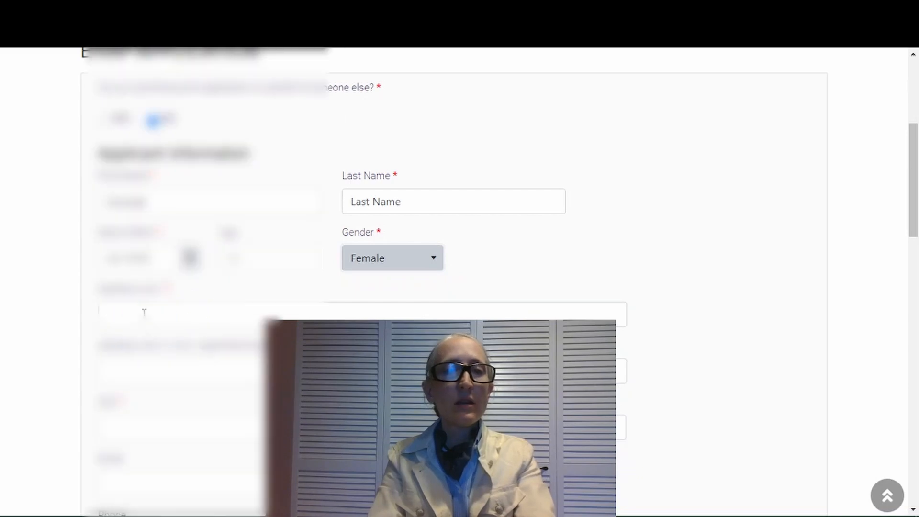
{"action": "type", "text": "123 Main"}
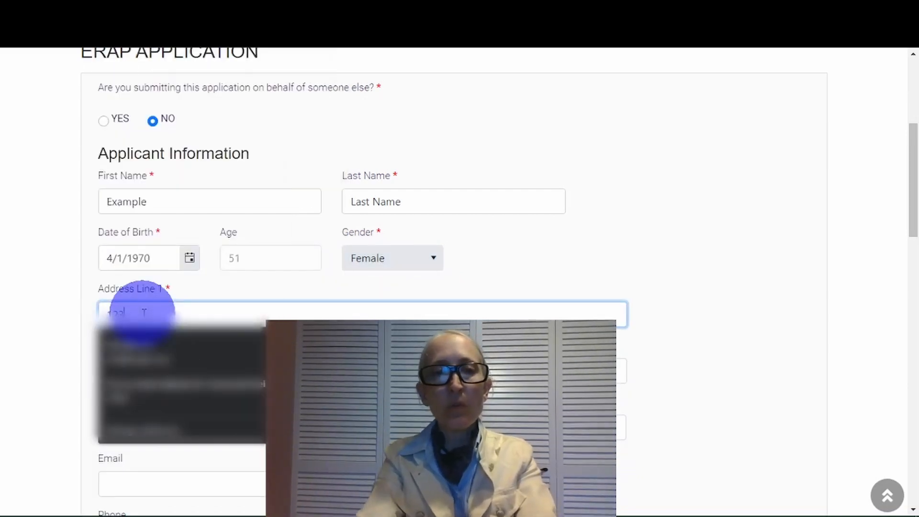
{"action": "type", "text": " St"}
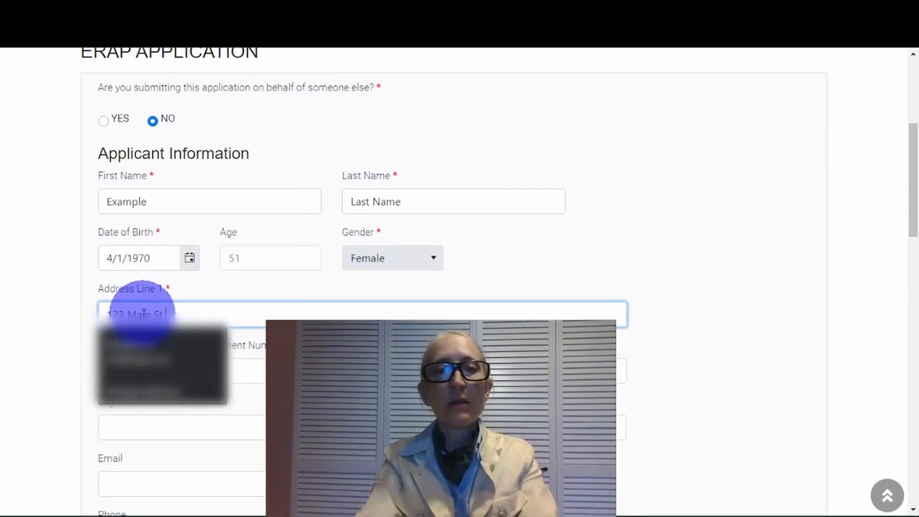
{"action": "type", "text": " Apt 1"}
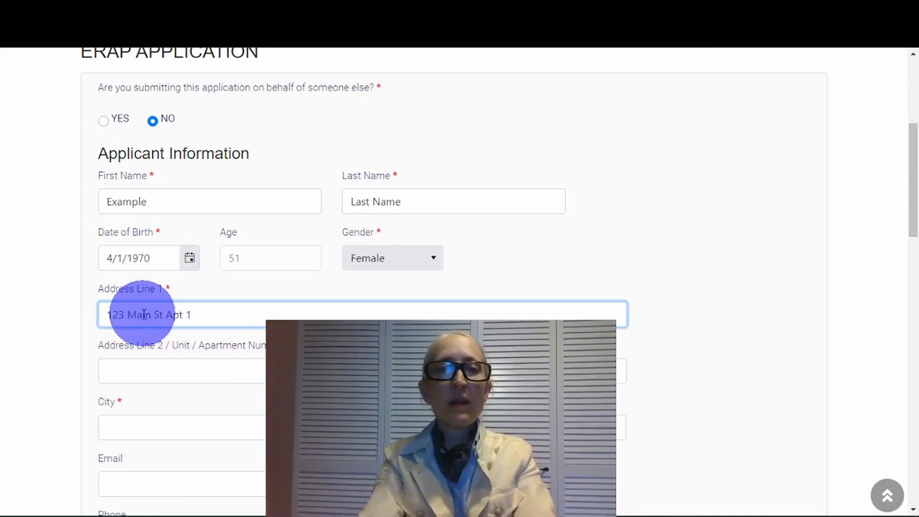
{"action": "key", "text": "Tab"}
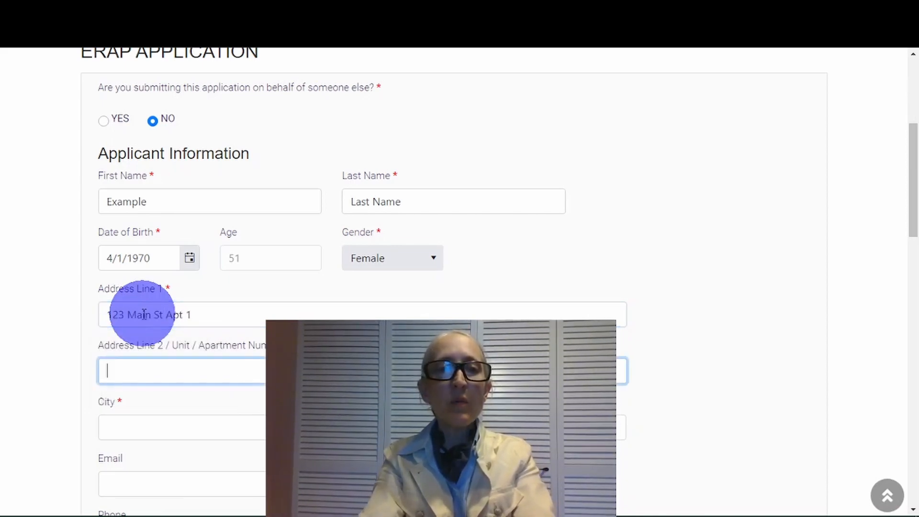
{"action": "key", "text": "Tab"}
{"action": "type", "text": "Elmira"}
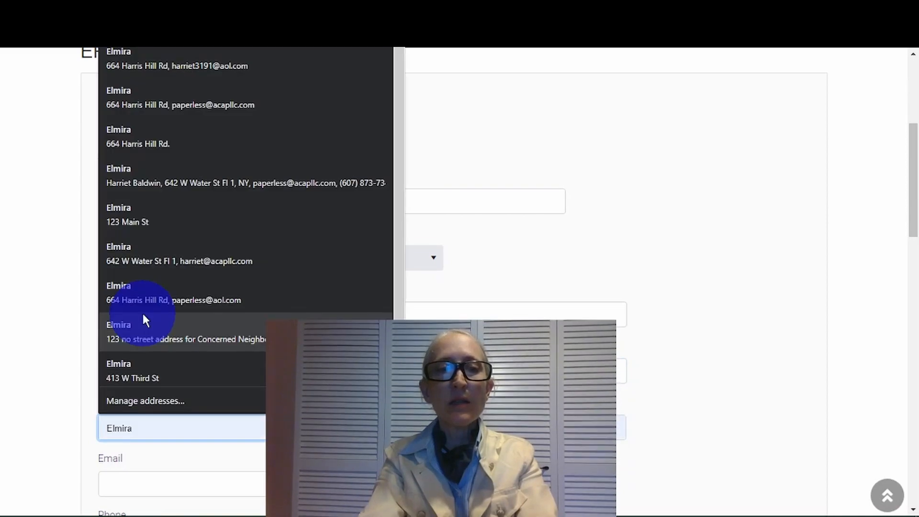
{"action": "key", "text": "Escape"}
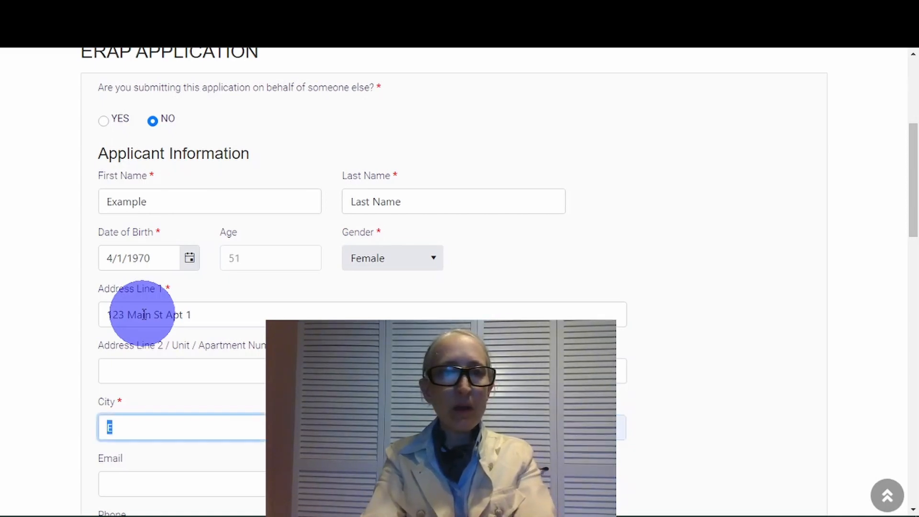
{"action": "type", "text": "lmira"}
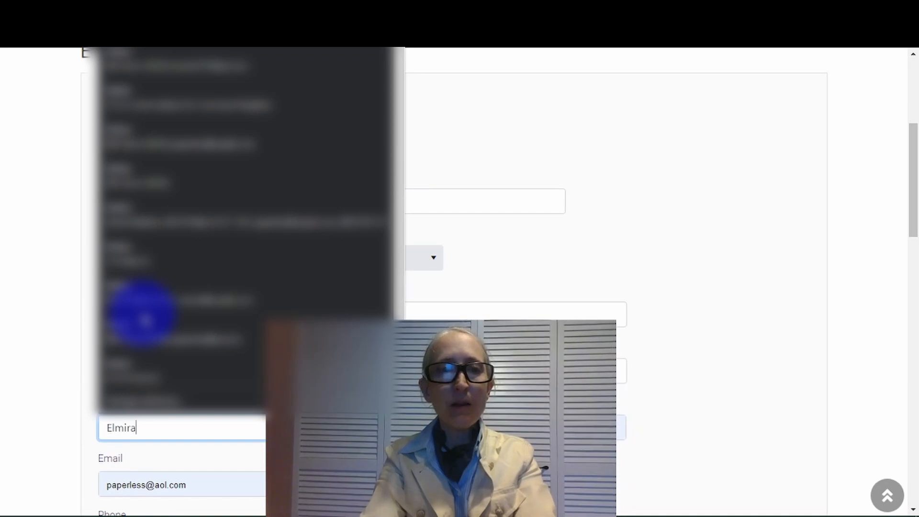
{"action": "key", "text": "Tab"}
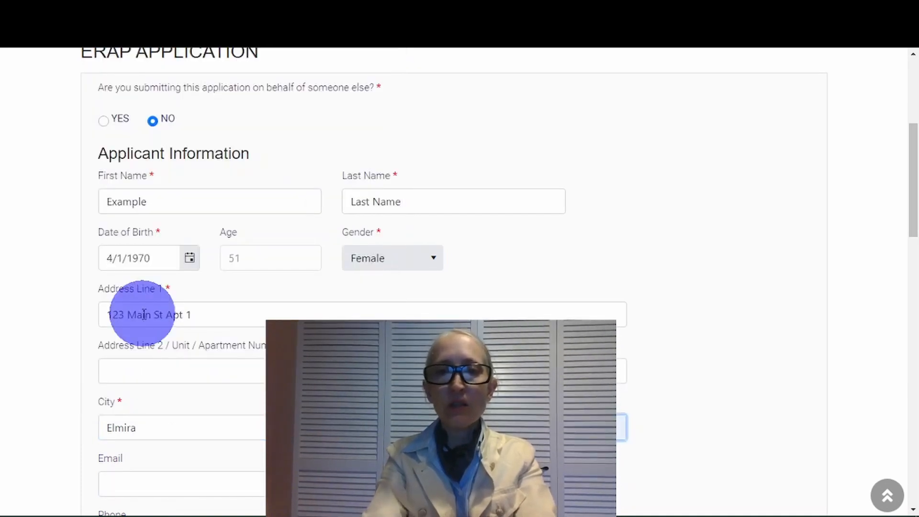
{"action": "key", "text": "Tab"}
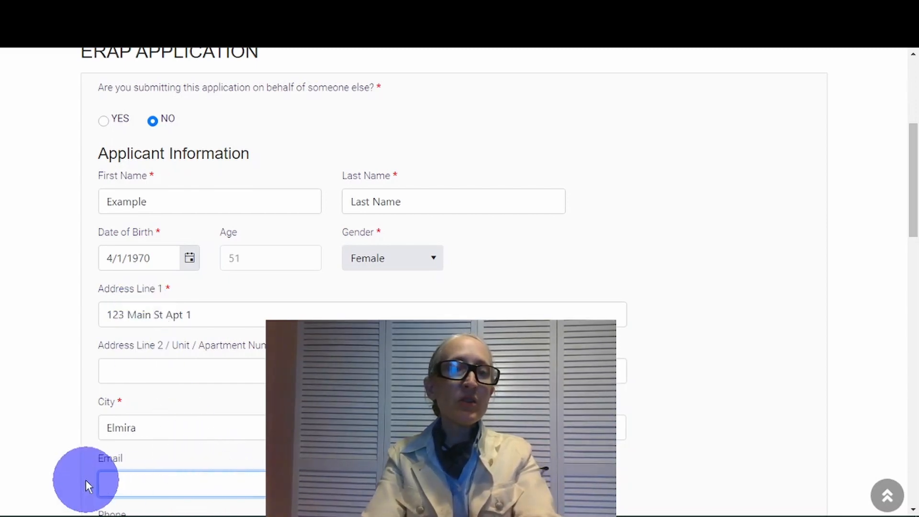
{"action": "scroll", "coordinate": [65, 482], "scroll_direction": "down", "scroll_amount": 1}
{"action": "scroll", "coordinate": [65, 482], "scroll_direction": "down", "scroll_amount": 5}
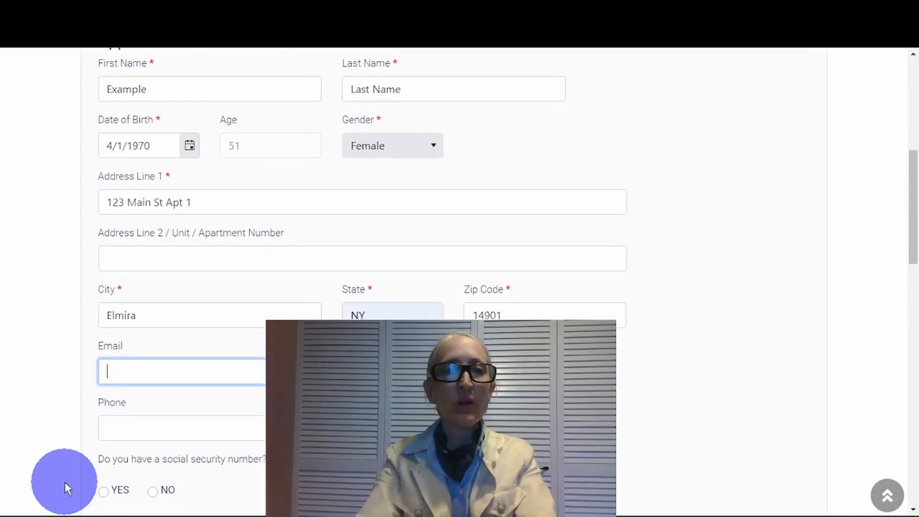
Step: Enter the applicant's email twice and phone number, with Mobile Number set to YES
{"action": "scroll", "coordinate": [65, 482], "scroll_direction": "down", "scroll_amount": 2}
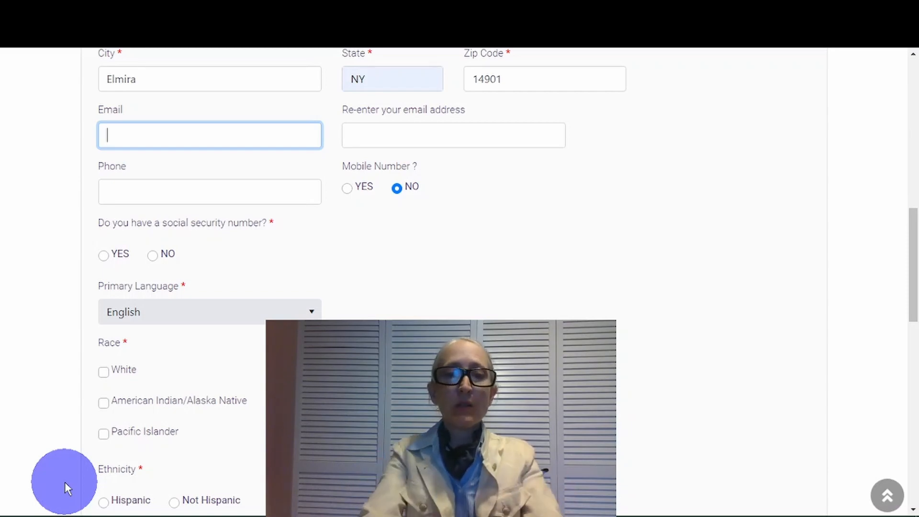
{"action": "type", "text": "ph"}
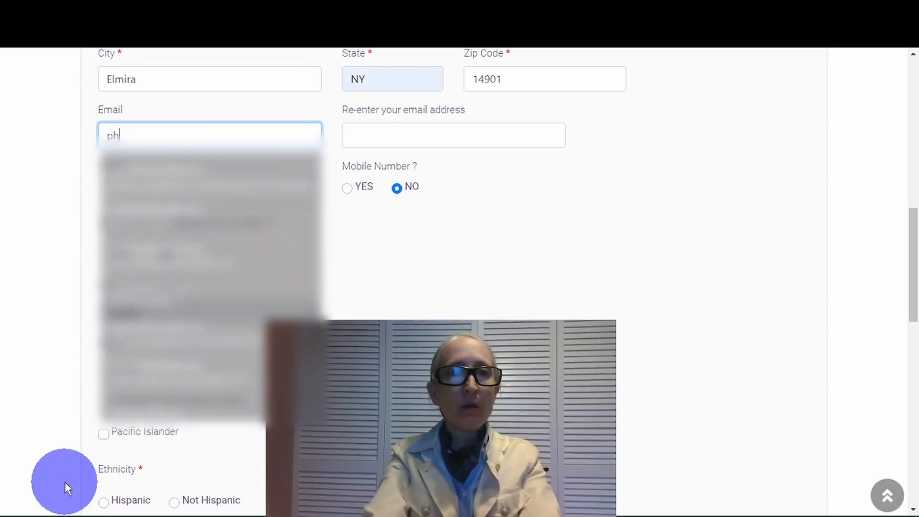
{"action": "key", "text": "Down"}
{"action": "key", "text": "Return"}
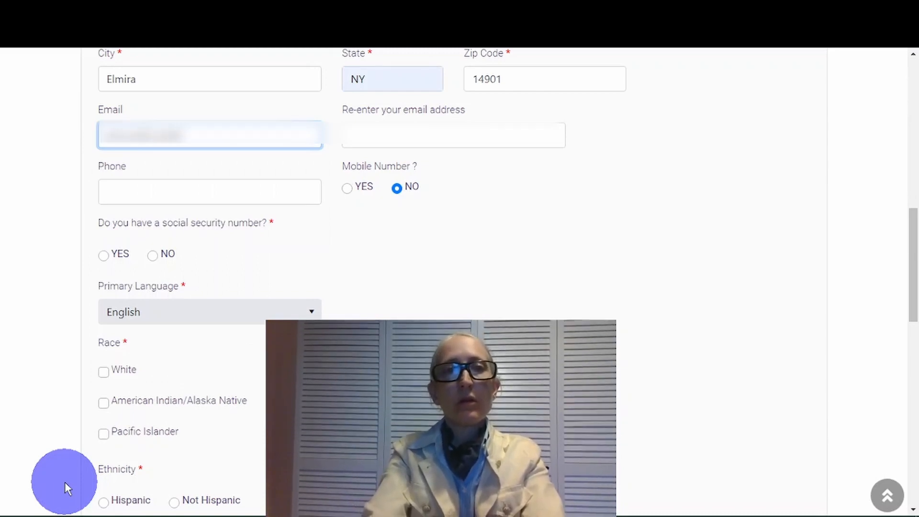
{"action": "key", "text": "Tab"}
{"action": "type", "text": "p"}
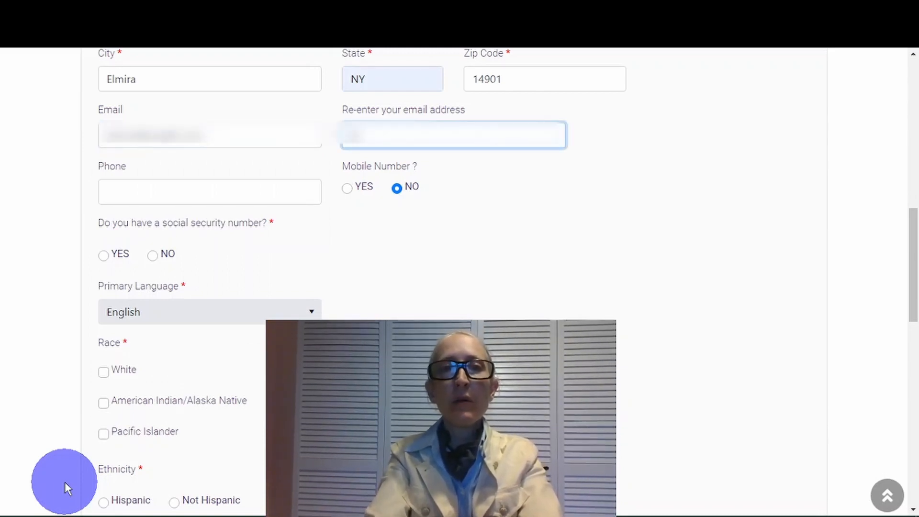
{"action": "type", "text": "..."}
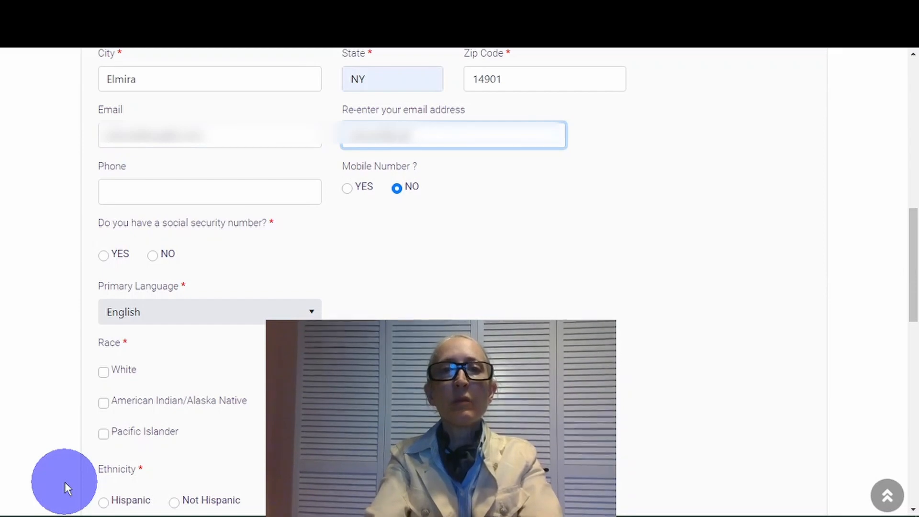
{"action": "type", "text": "..."}
{"action": "key", "text": "Tab"}
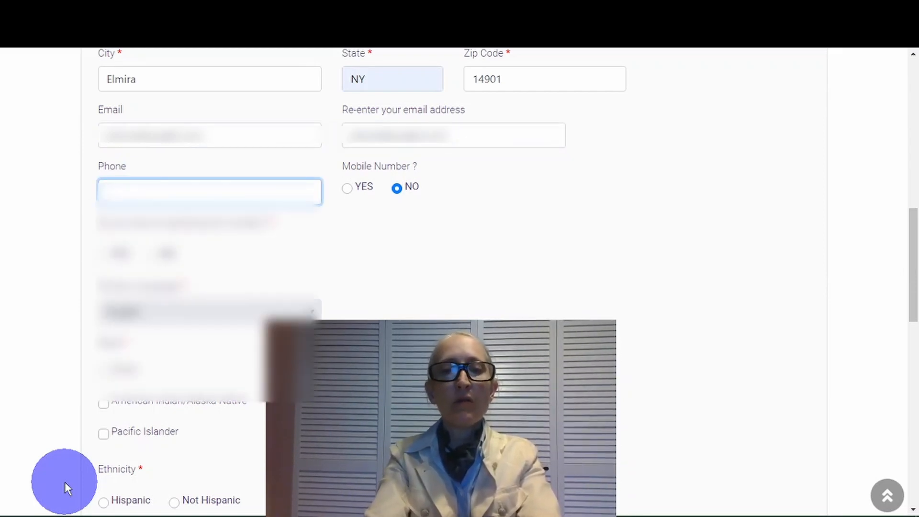
{"action": "type", "text": "..."}
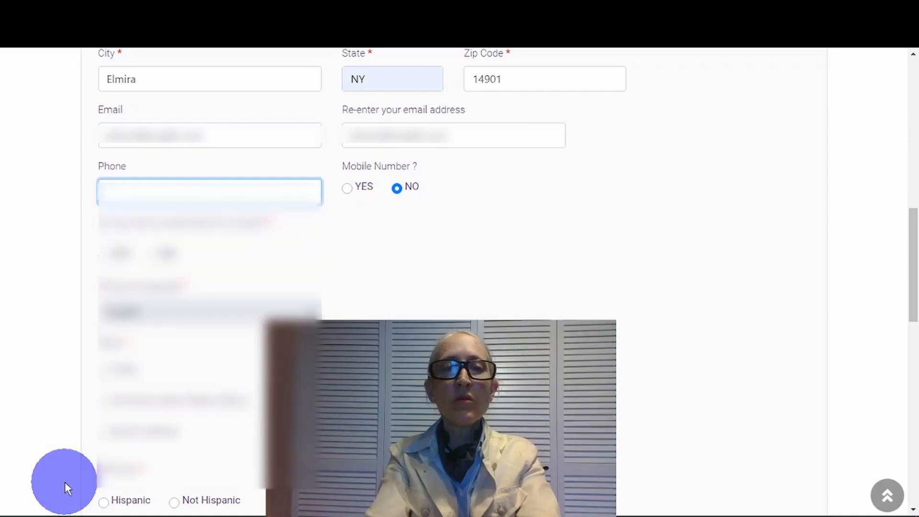
{"action": "type", "text": "..."}
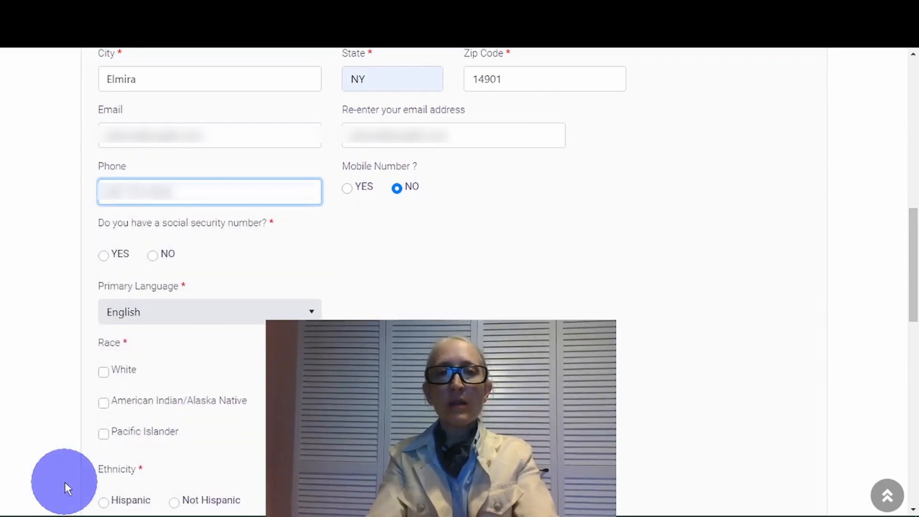
{"action": "left_click", "coordinate": [347, 192]}
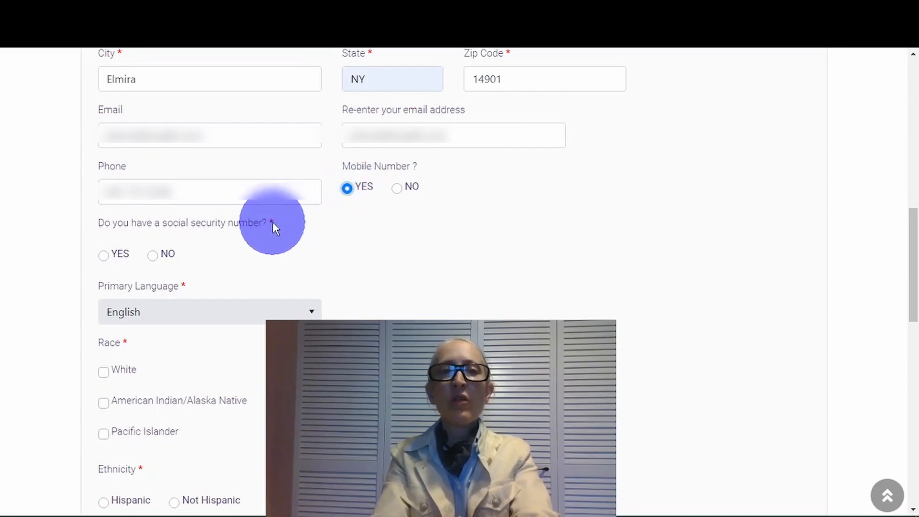
Step: Answer NO to having a social security number and set other identification to None
{"action": "left_click", "coordinate": [104, 256]}
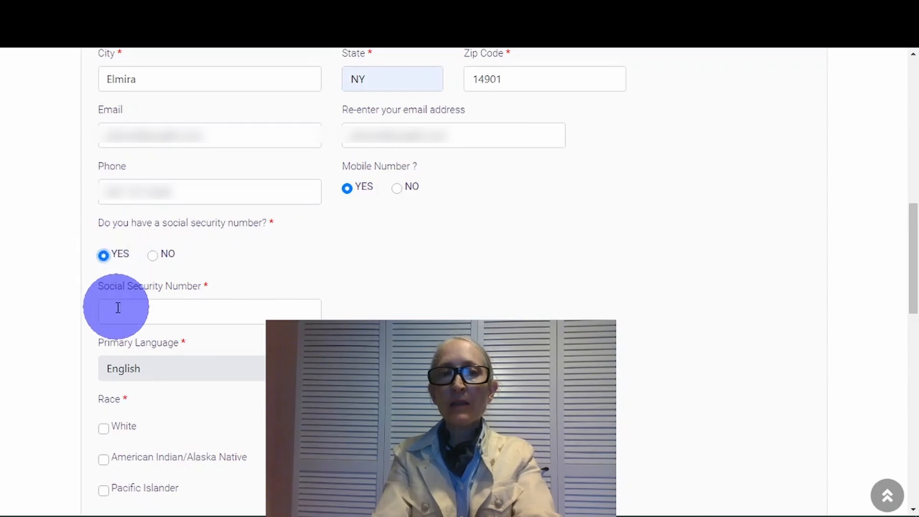
{"action": "left_click", "coordinate": [153, 256]}
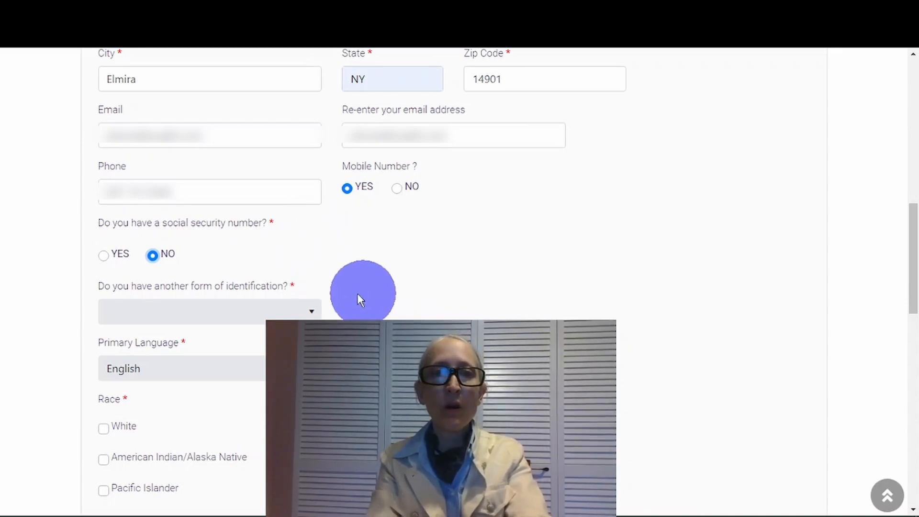
{"action": "left_click", "coordinate": [311, 314]}
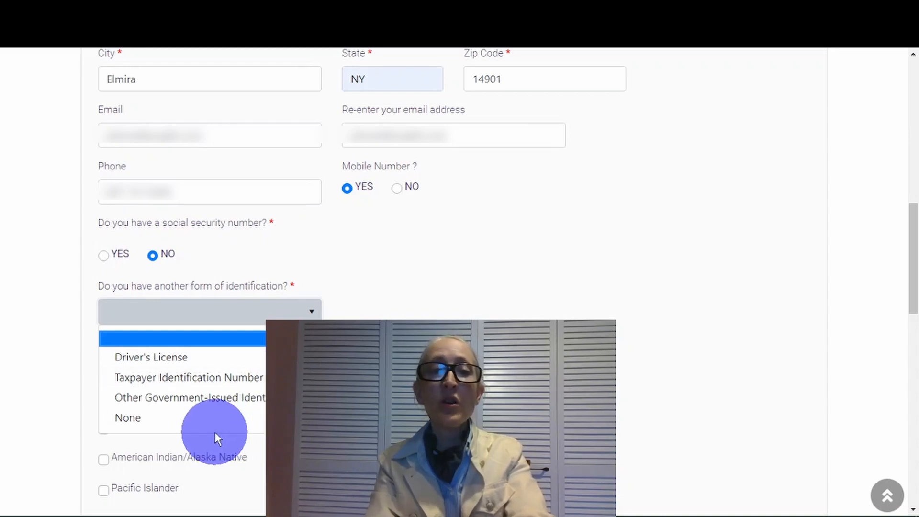
{"action": "left_click", "coordinate": [128, 419]}
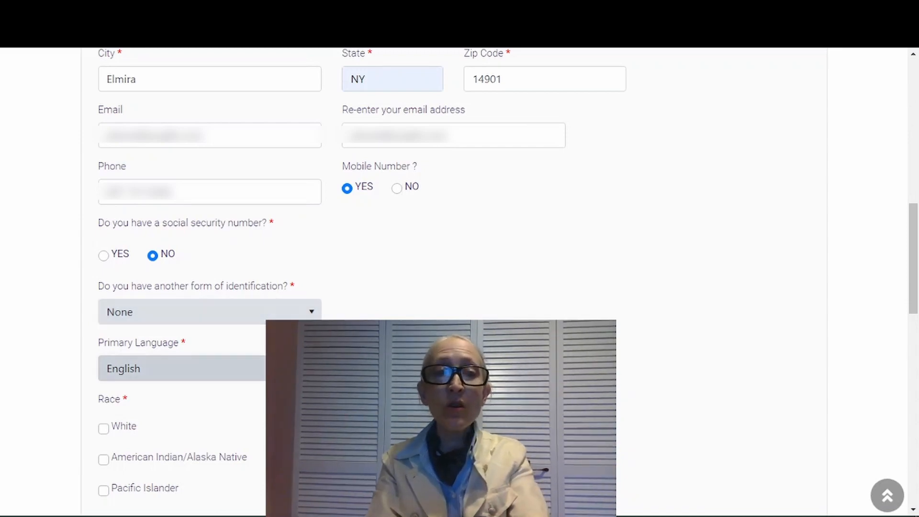
Step: Keep English as the primary language
{"action": "left_click", "coordinate": [210, 368]}
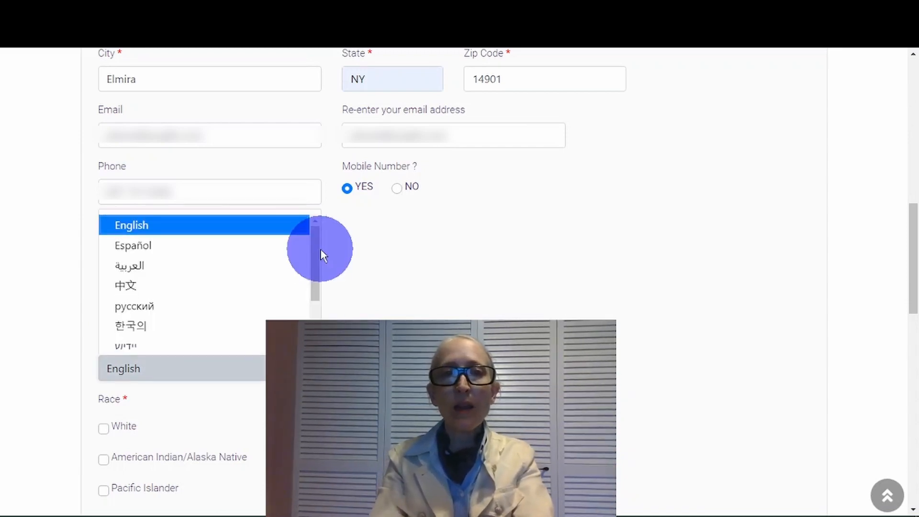
{"action": "left_click_drag", "start_coordinate": [314, 255], "coordinate": [318, 233]}
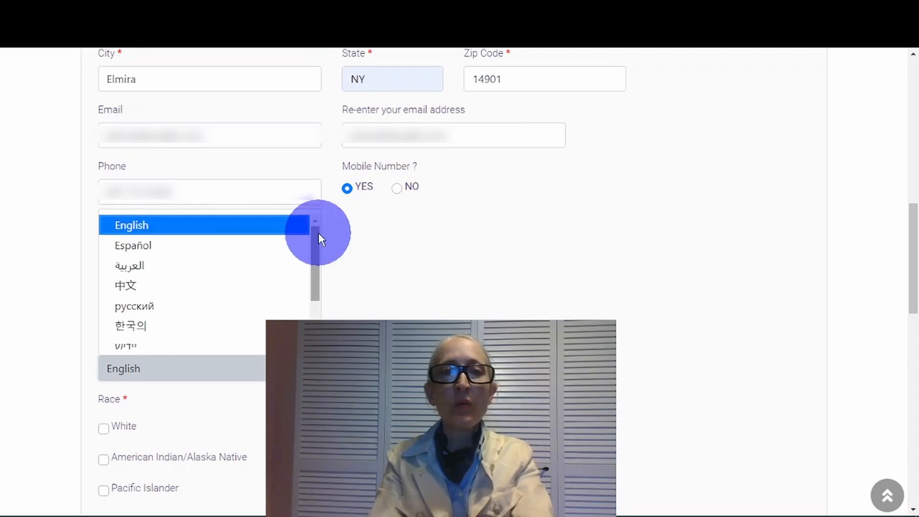
{"action": "left_click", "coordinate": [263, 375]}
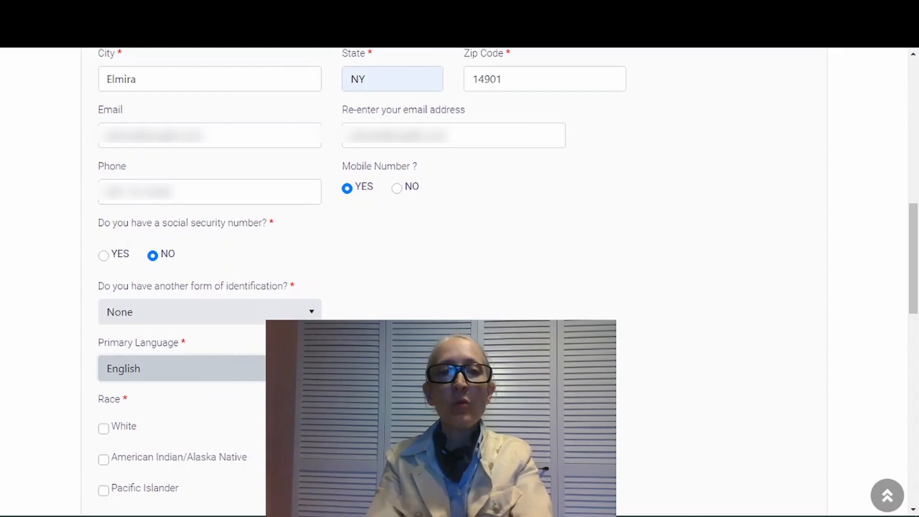
{"action": "scroll", "coordinate": [460, 283], "scroll_direction": "down", "scroll_amount": 5}
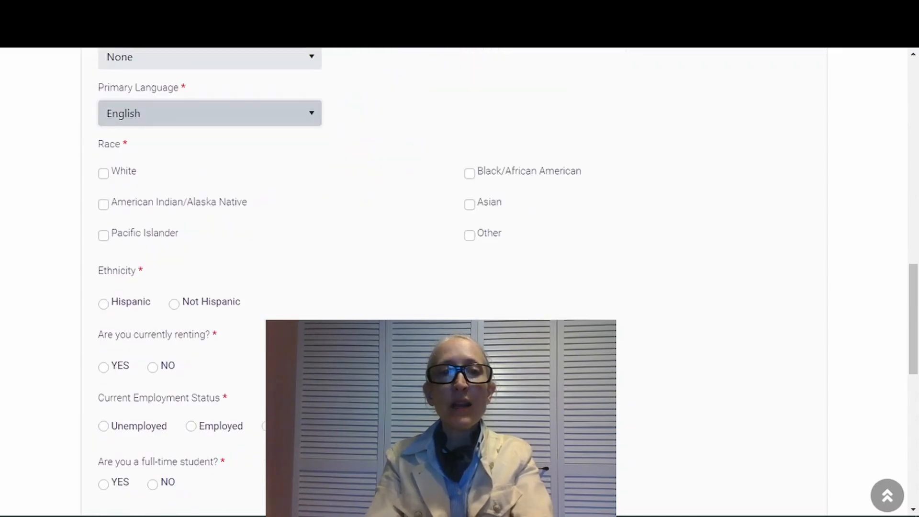
Step: Check race White, select Not Hispanic ethnicity, and answer YES to currently renting
{"action": "scroll", "coordinate": [459, 282], "scroll_direction": "down", "scroll_amount": 1}
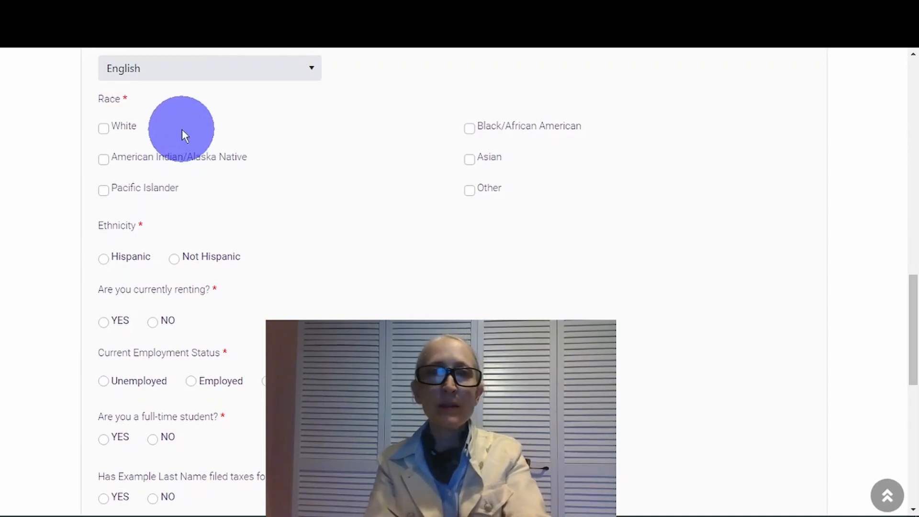
{"action": "left_click", "coordinate": [104, 129]}
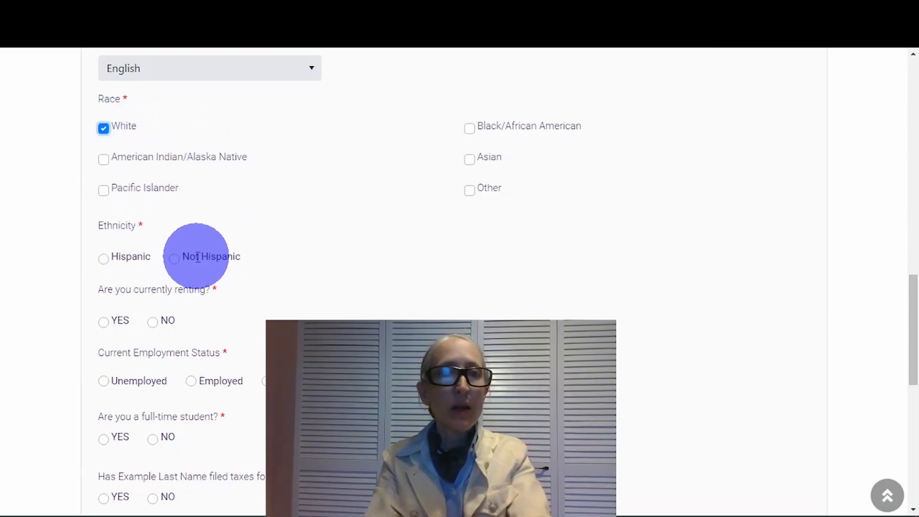
{"action": "left_click", "coordinate": [174, 257]}
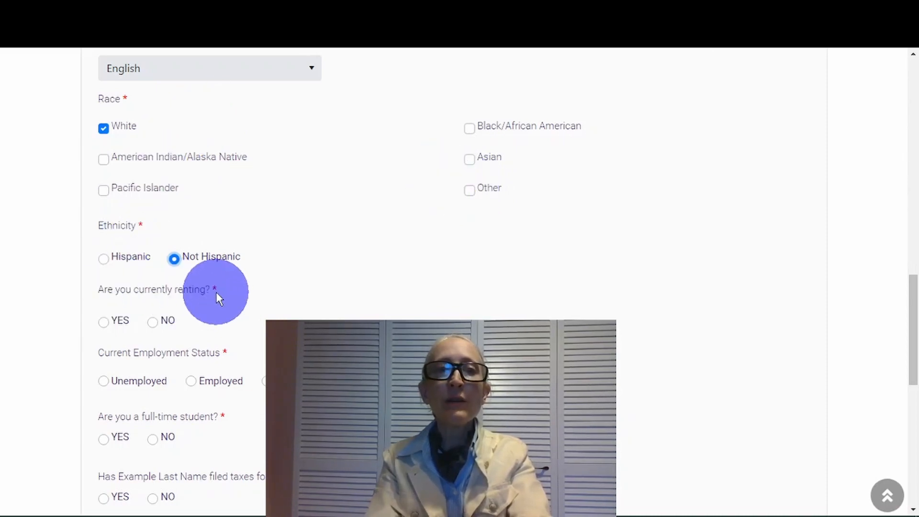
{"action": "left_click", "coordinate": [103, 323]}
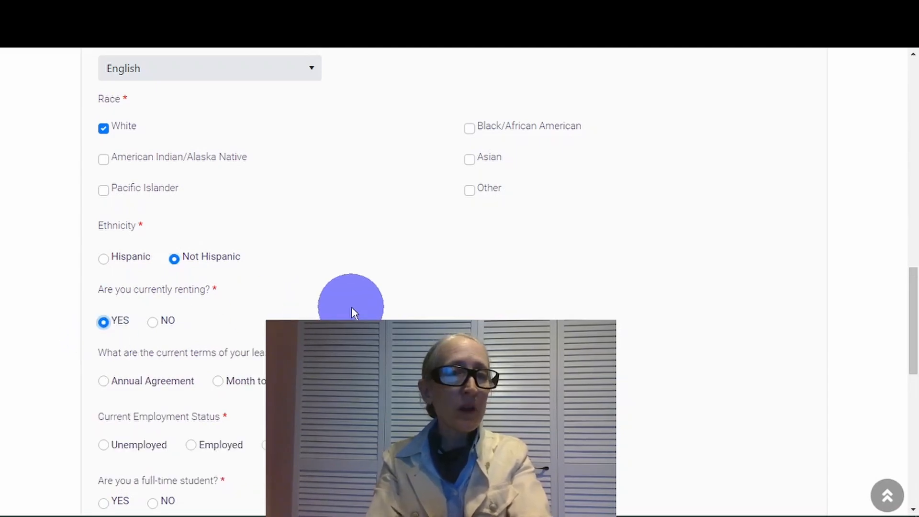
{"action": "scroll", "coordinate": [351, 306], "scroll_direction": "down", "scroll_amount": 3}
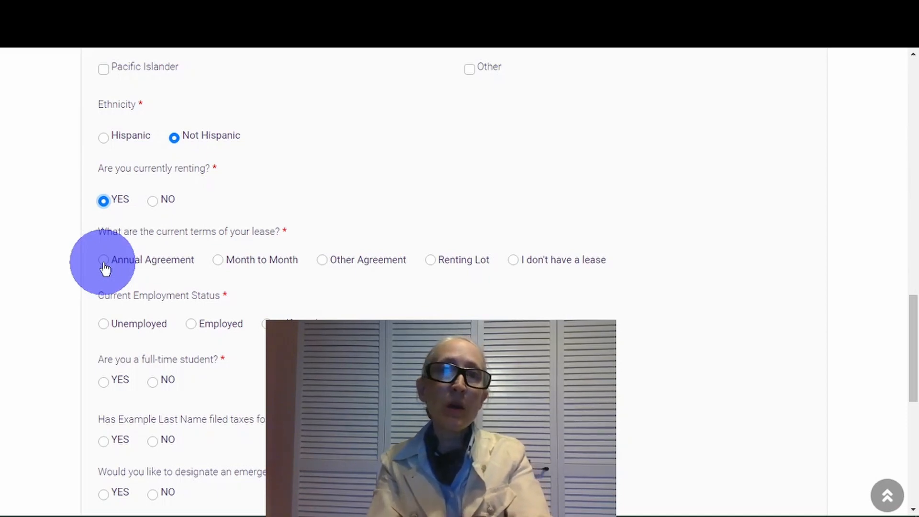
Step: Choose Month to Month lease and Self-Employed; answer NO to student, 2020 taxes, emergency designation
{"action": "left_click", "coordinate": [218, 260]}
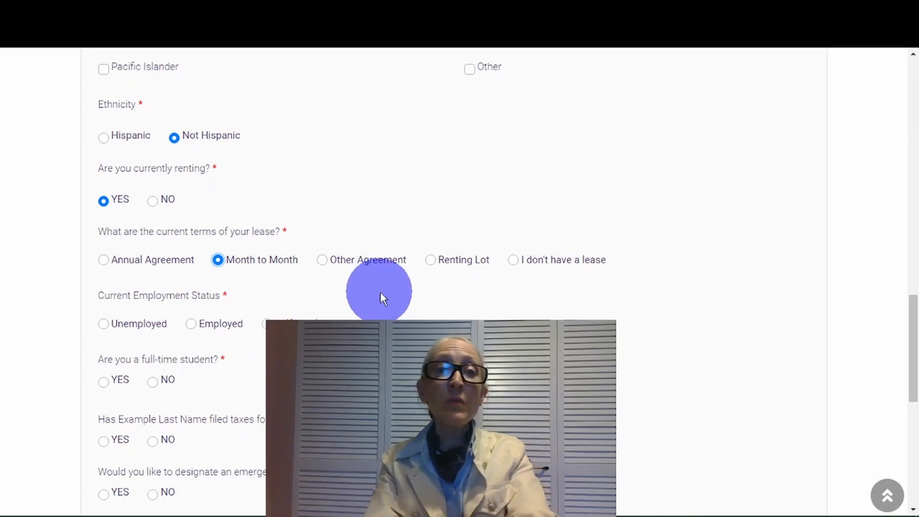
{"action": "left_click", "coordinate": [267, 324]}
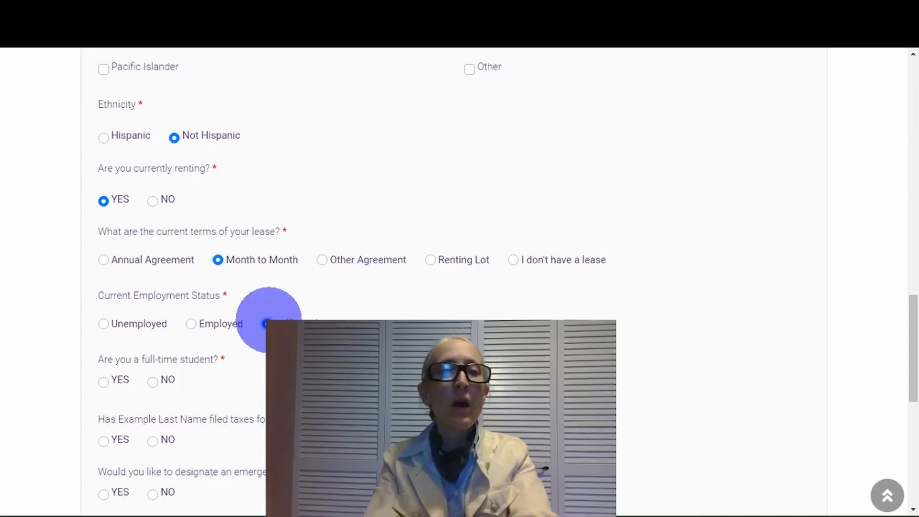
{"action": "left_click", "coordinate": [153, 383]}
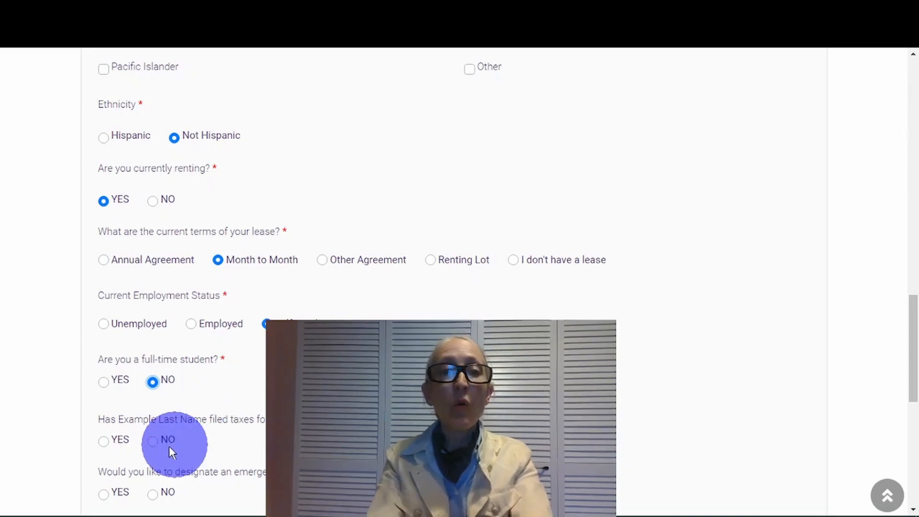
{"action": "left_click", "coordinate": [153, 443]}
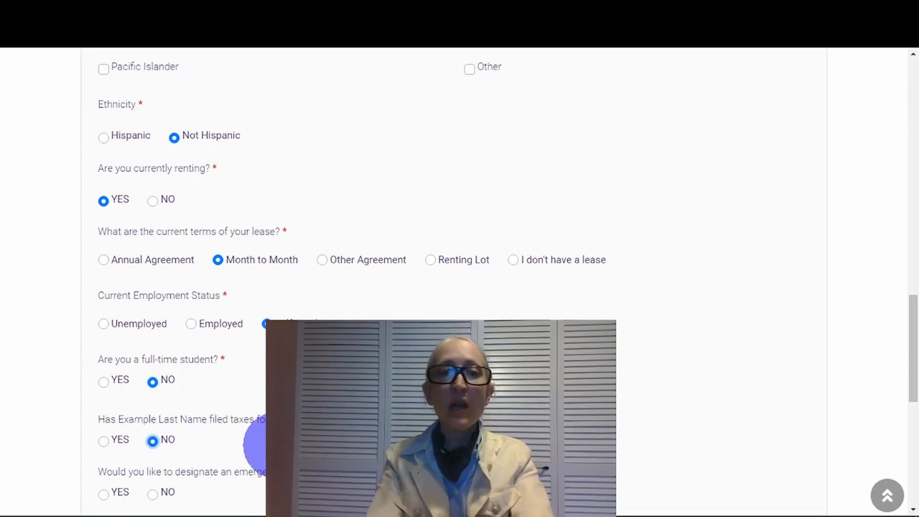
{"action": "scroll", "coordinate": [460, 287], "scroll_direction": "down", "scroll_amount": 3}
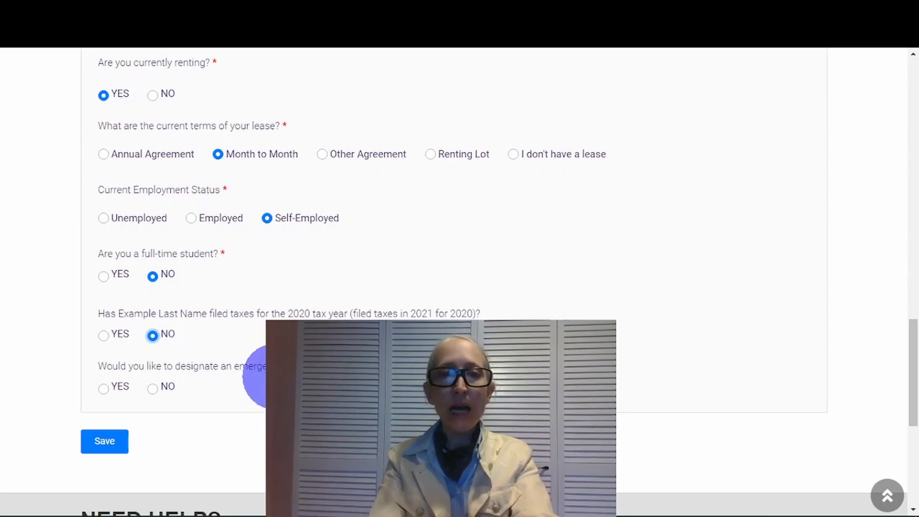
{"action": "left_click", "coordinate": [153, 389]}
{"action": "left_click", "coordinate": [153, 389]}
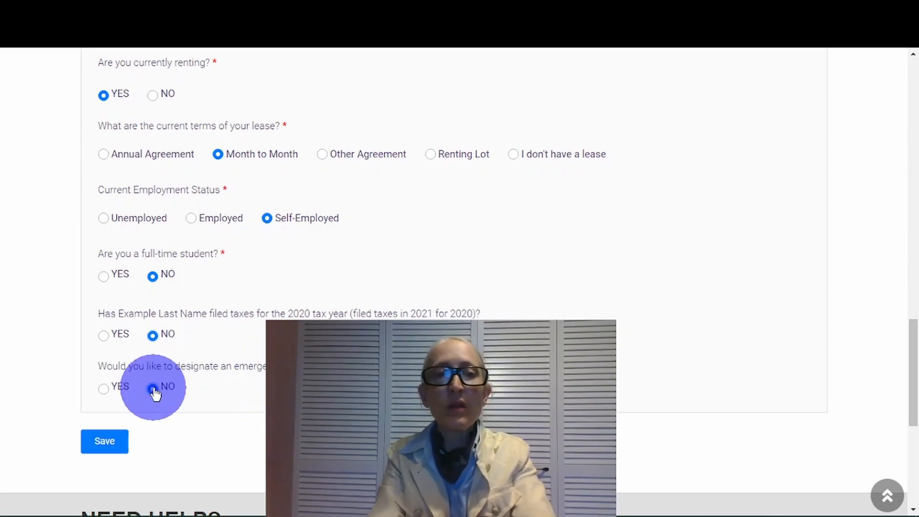
Step: Save the completed Applicant Information form
{"action": "left_click", "coordinate": [111, 449]}
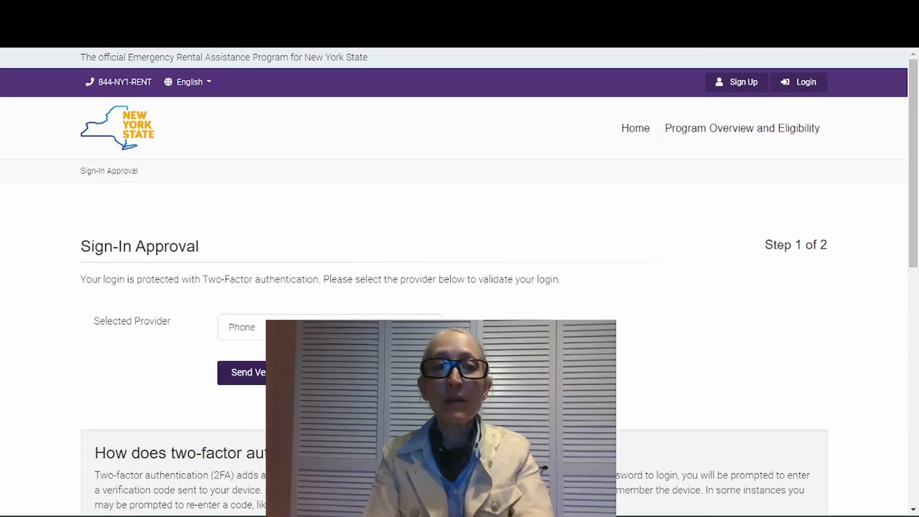
Step: Send a sign-in verification code by phone from the Sign-In Approval page
{"action": "left_click", "coordinate": [258, 372]}
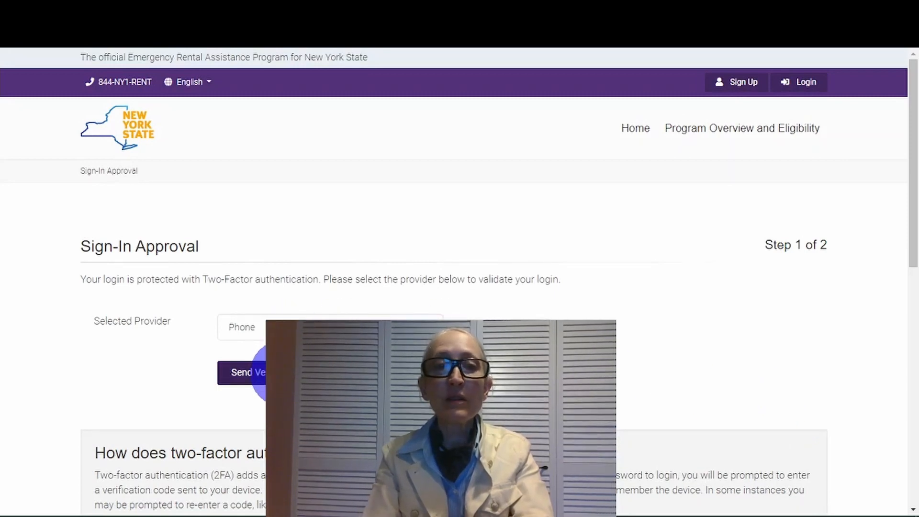
{"action": "left_click", "coordinate": [256, 371]}
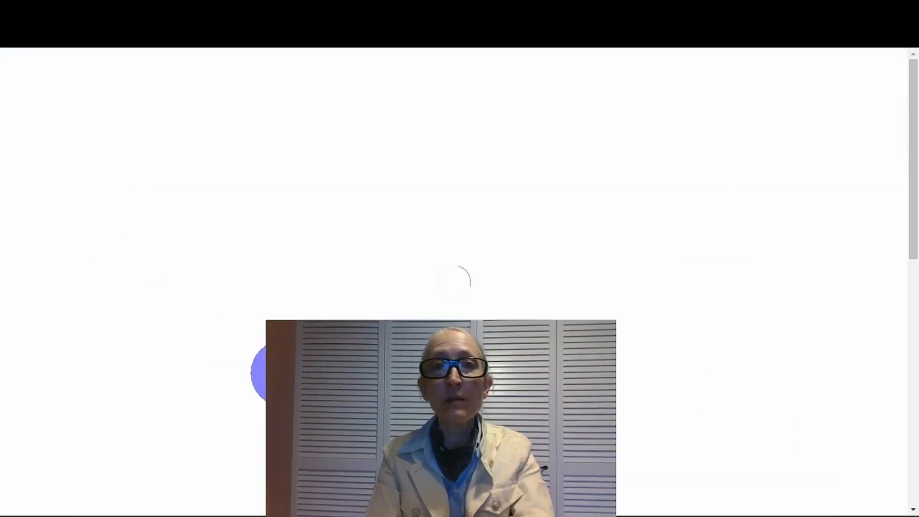